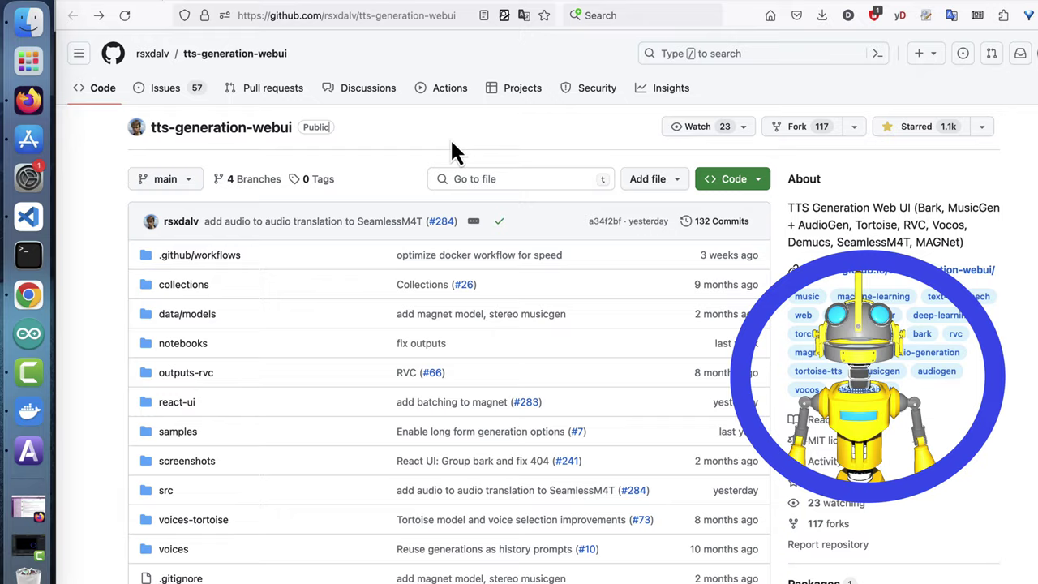
Open the repo's green Code menu and select the HTTPS clone URL
{"action": "scroll", "coordinate": [450, 150], "scroll_direction": "down", "scroll_amount": 10}
{"action": "scroll", "coordinate": [451, 150], "scroll_direction": "up", "scroll_amount": 10}
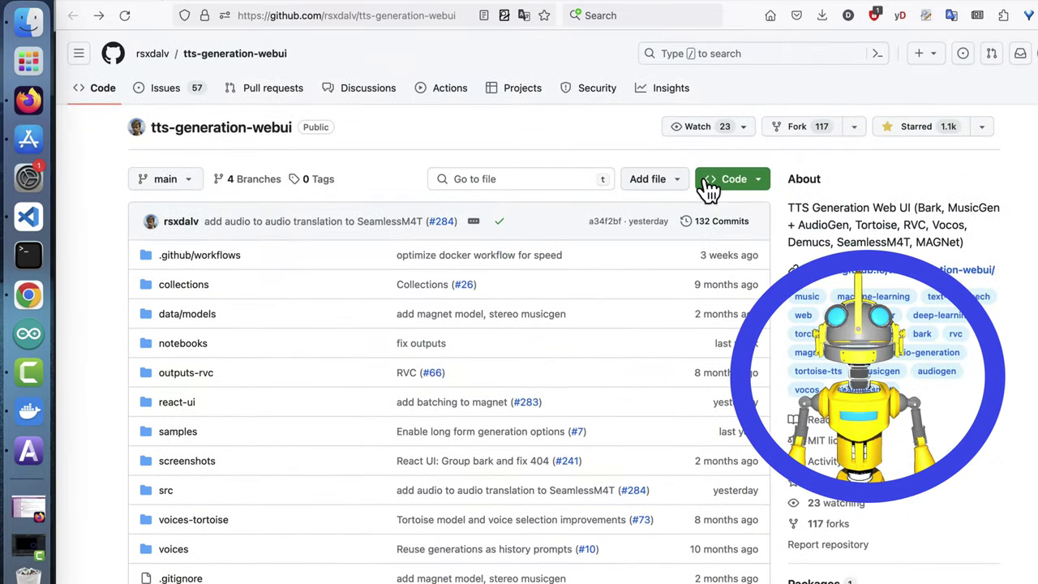
{"action": "left_click", "coordinate": [713, 180]}
{"action": "left_click", "coordinate": [597, 308]}
{"action": "key", "text": "super+c"}
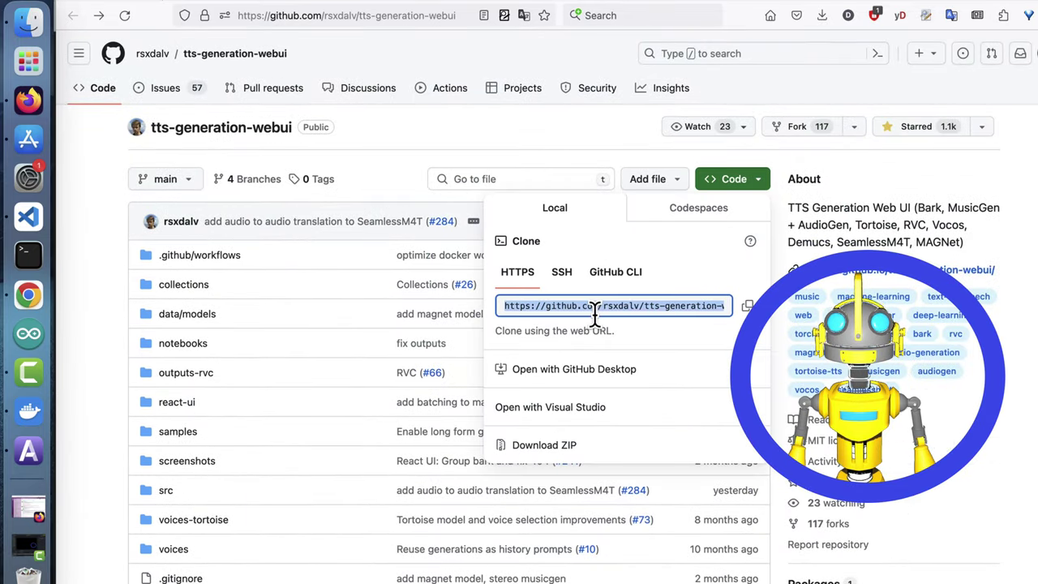
Clone the repository in the VS Code terminal using git clone with the pasted HTTPS URL
{"action": "left_click", "coordinate": [29, 216]}
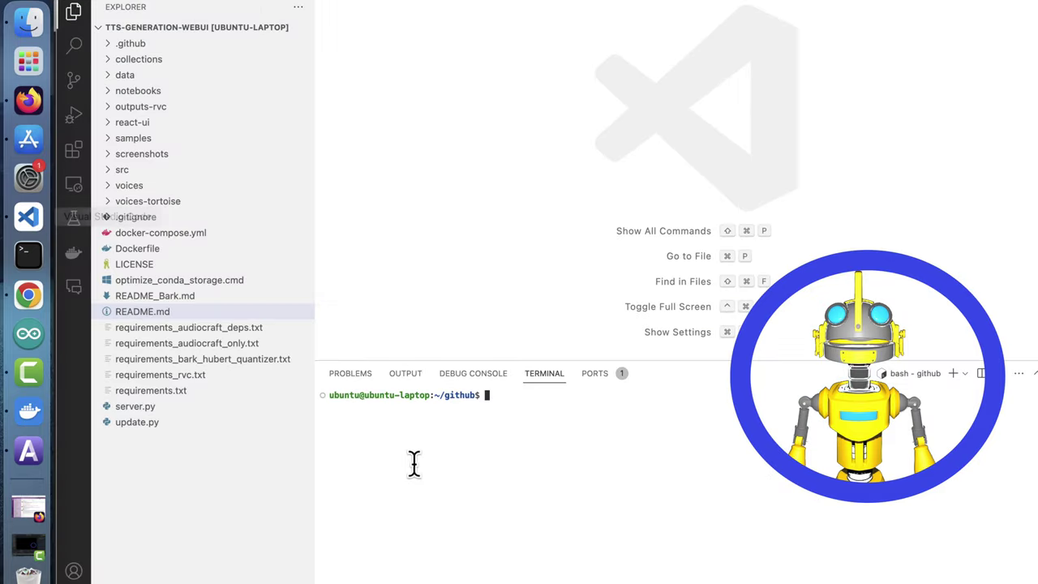
{"action": "type", "text": "git clone"}
{"action": "key", "text": "super+v"}
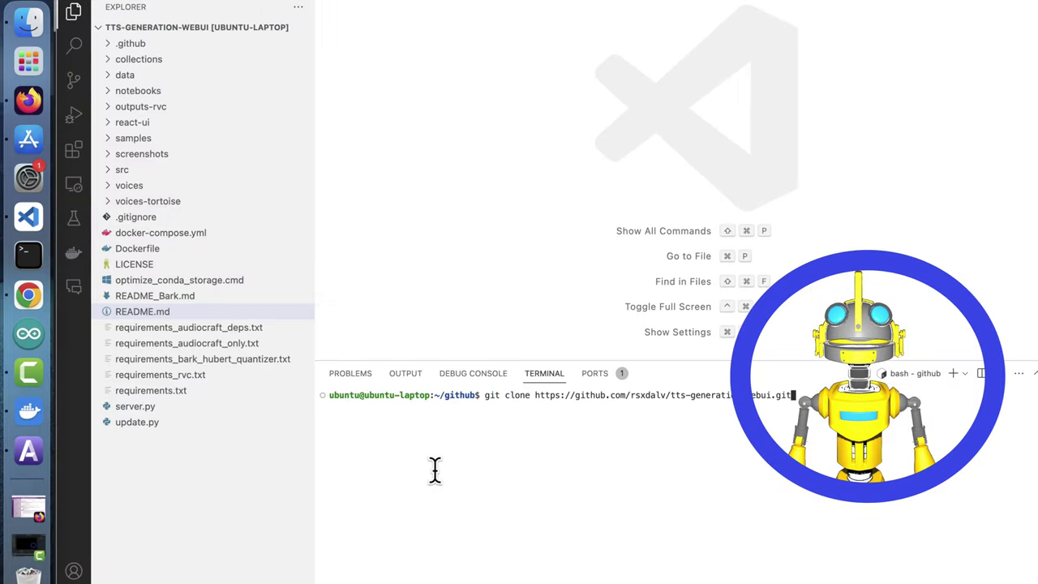
{"action": "key", "text": "Return"}
Change into the tts-generation-webui folder and start it with docker compose up
{"action": "type", "text": "cd tt"}
{"action": "key", "text": "Tab"}
{"action": "key", "text": "Return"}
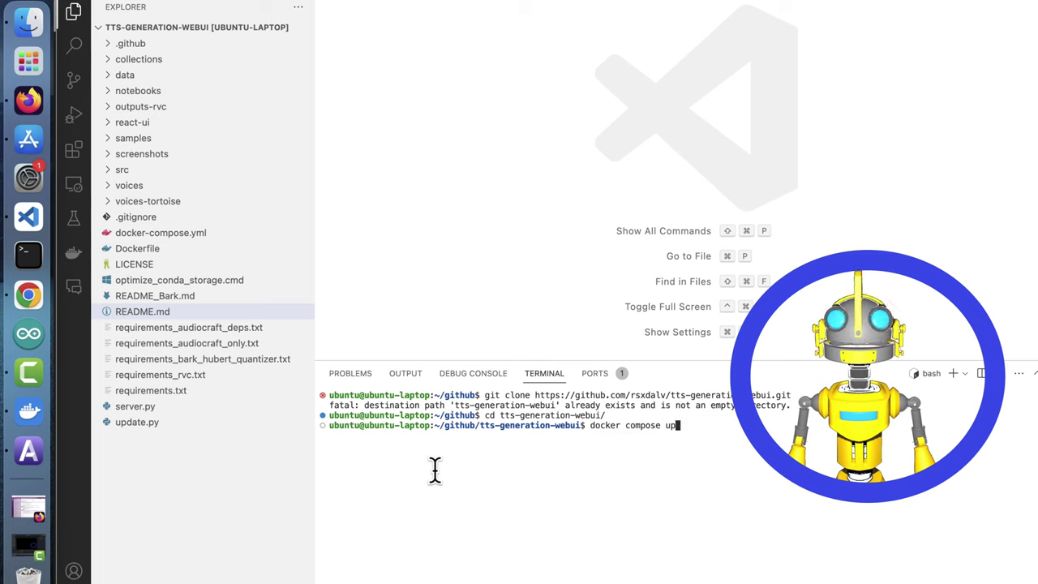
{"action": "key", "text": "Return"}
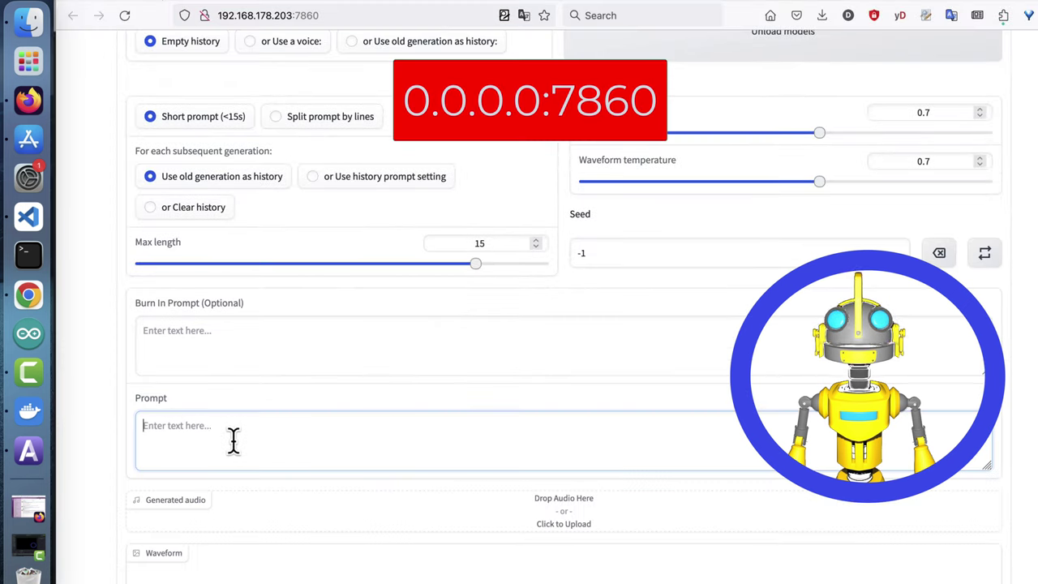
Finish the Bark prompt as 'This is a test prompt, human.', generate it, and play the clip
{"action": "type", "text": ", human."}
{"action": "scroll", "coordinate": [519, 325], "scroll_direction": "down", "scroll_amount": 2}
{"action": "left_click", "coordinate": [787, 572]}
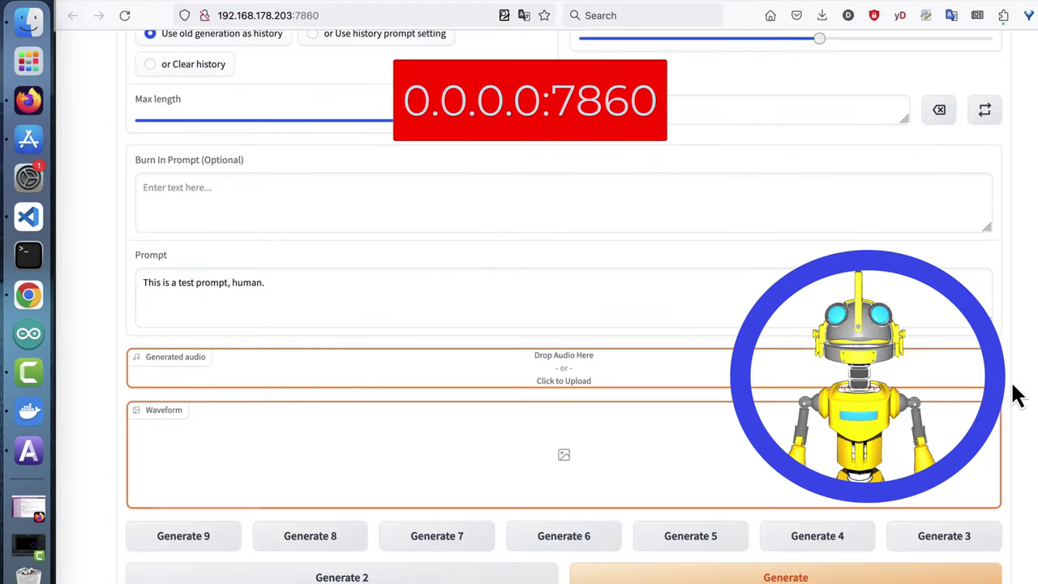
{"action": "left_click", "coordinate": [149, 435]}
{"action": "scroll", "coordinate": [147, 441], "scroll_direction": "down", "scroll_amount": 5}
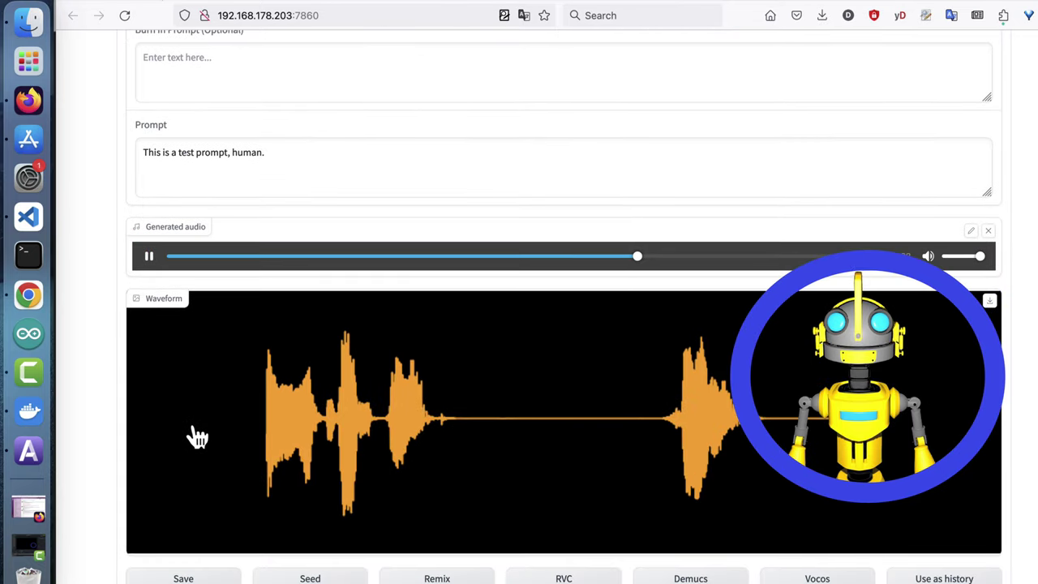
{"action": "scroll", "coordinate": [198, 438], "scroll_direction": "up", "scroll_amount": 10}
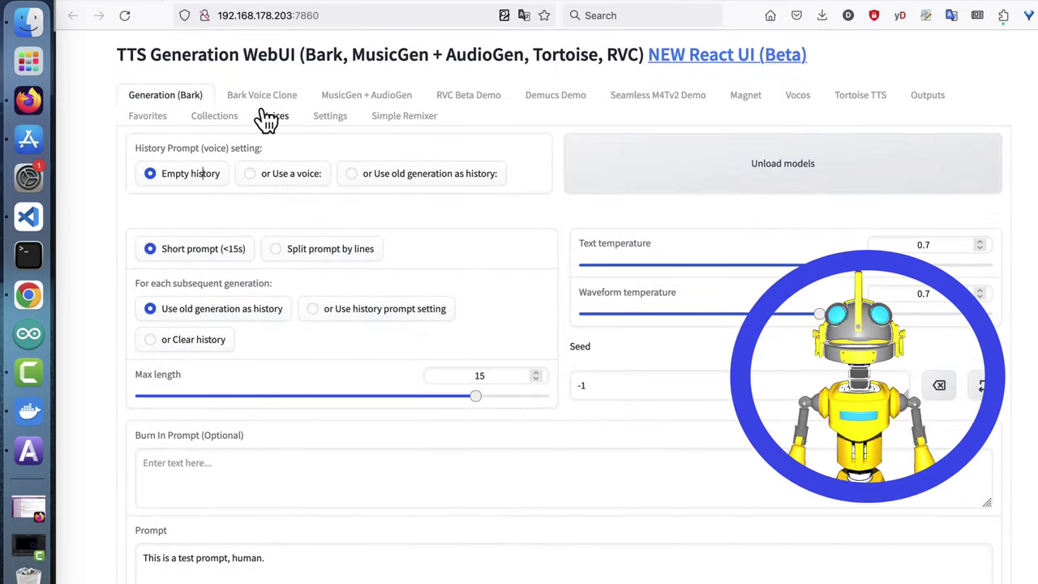
Upload hk_47_2.wav as the input audio in Bark Voice Clone
{"action": "left_click", "coordinate": [262, 97]}
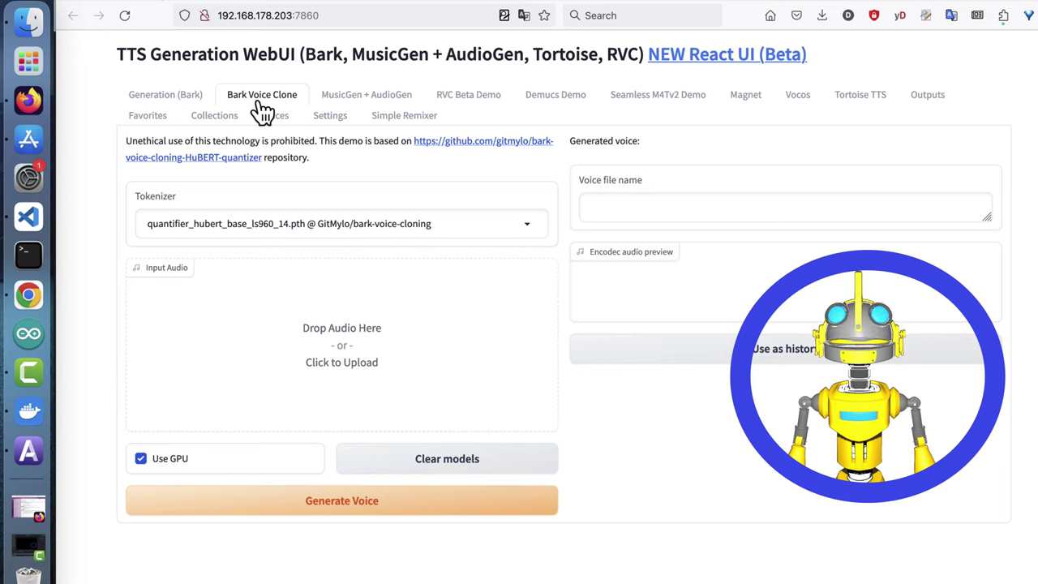
{"action": "left_click", "coordinate": [334, 340]}
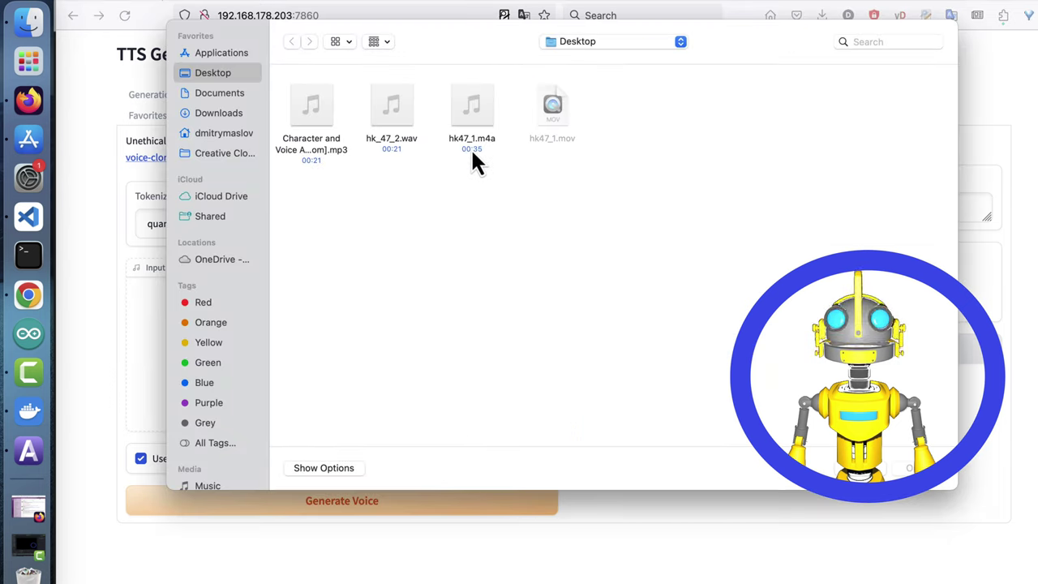
{"action": "left_click", "coordinate": [392, 158]}
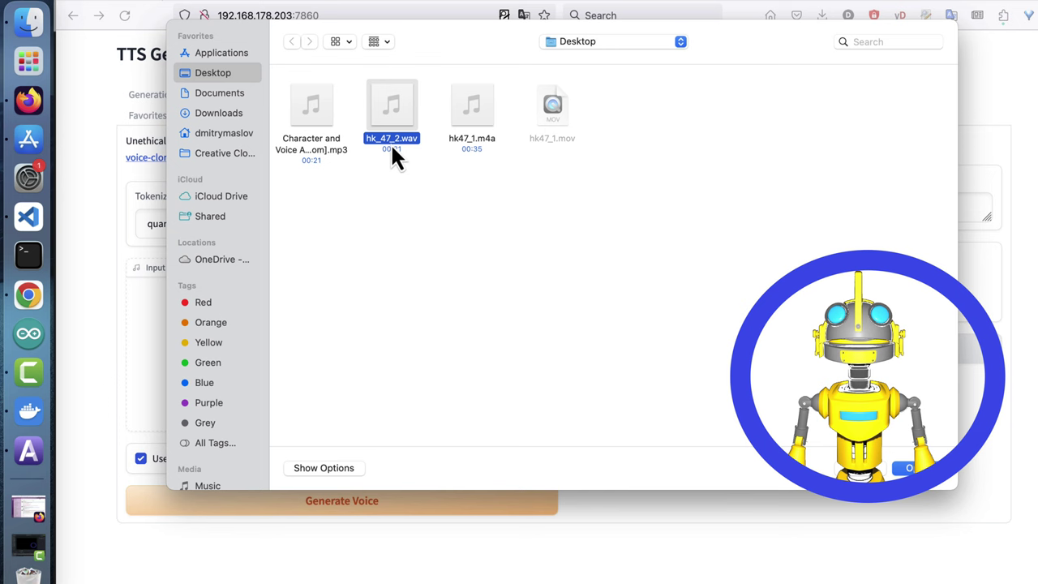
{"action": "double_click", "coordinate": [391, 150]}
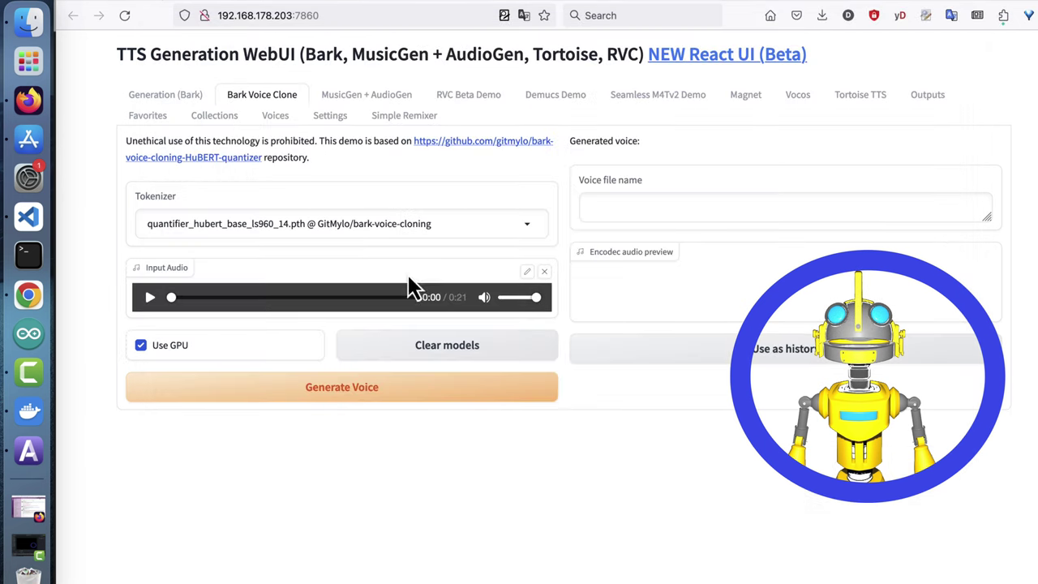
Listen to the hk_47_2.wav reference, stop it, and start generating the cloned voice
{"action": "left_click", "coordinate": [158, 299]}
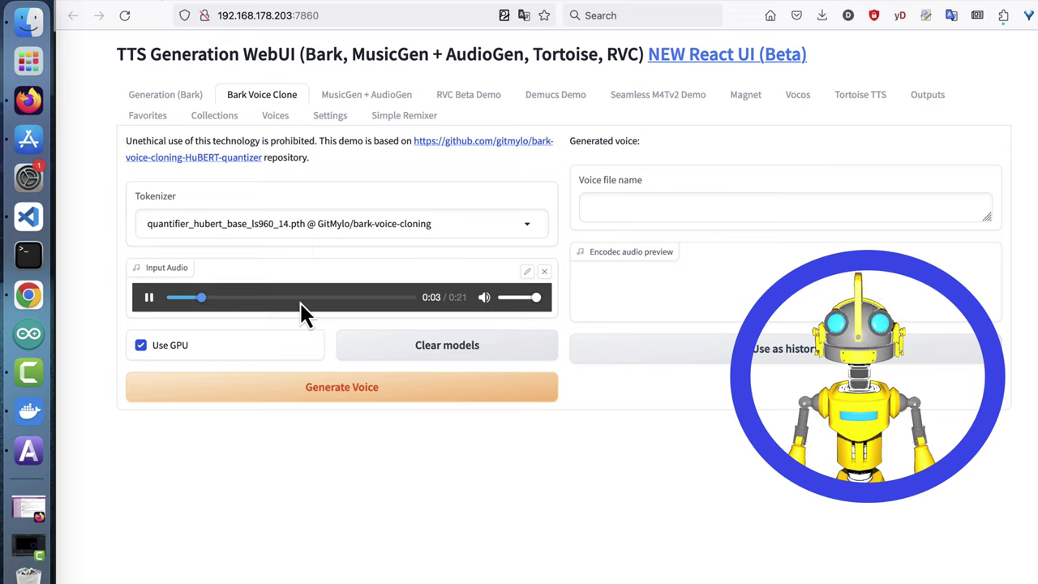
{"action": "left_click", "coordinate": [152, 299]}
{"action": "left_click", "coordinate": [476, 393]}
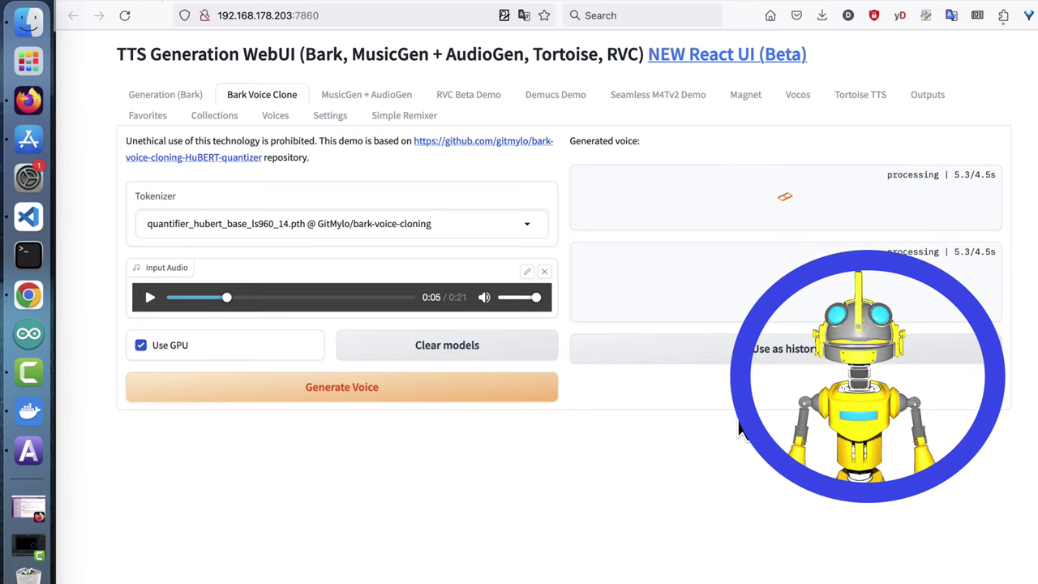
Load the cloned voice into Bark and enable Split prompt by lines and Use history prompt
{"action": "left_click", "coordinate": [763, 336]}
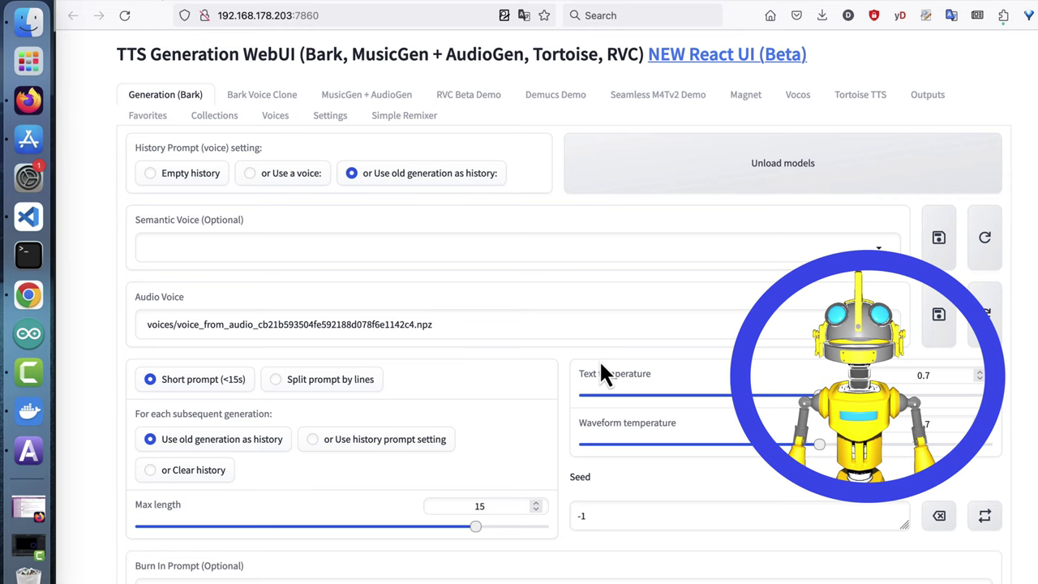
{"action": "scroll", "coordinate": [288, 324], "scroll_direction": "down", "scroll_amount": 3}
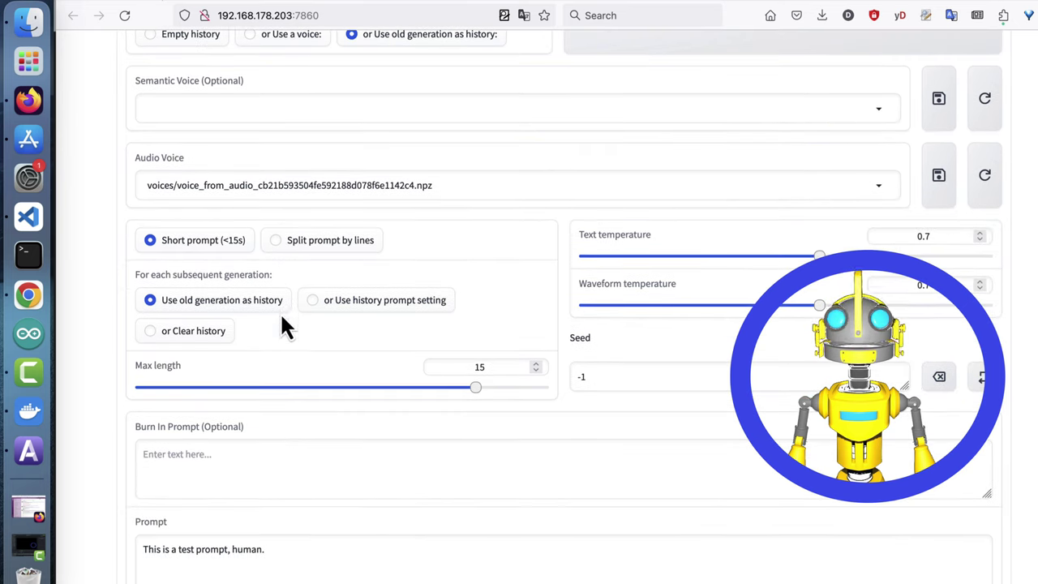
{"action": "left_click", "coordinate": [298, 243]}
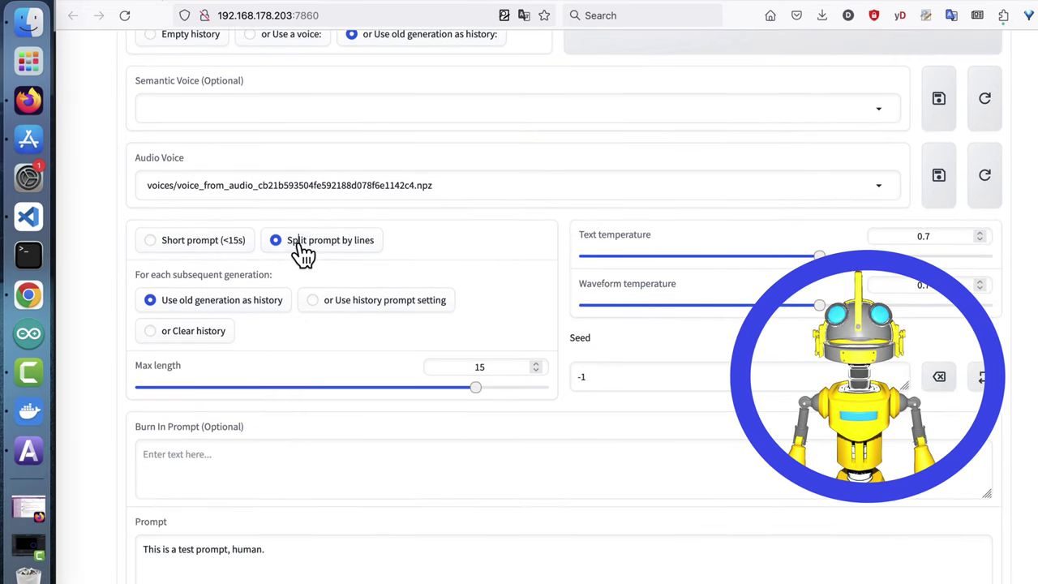
{"action": "left_click", "coordinate": [344, 300]}
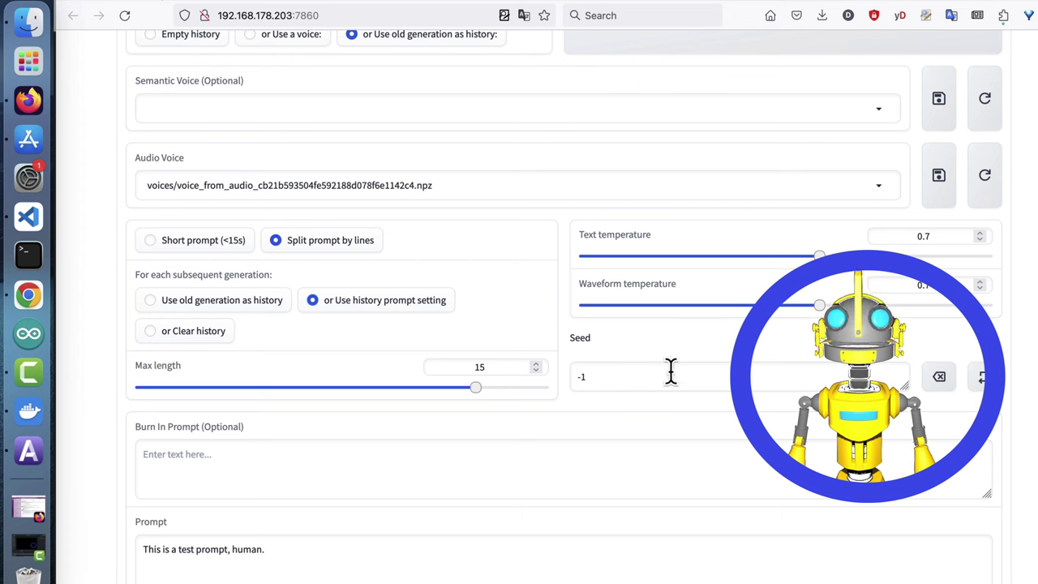
Generate the prompt in the cloned voice, play the result, and place the cursor in the prompt
{"action": "scroll", "coordinate": [565, 414], "scroll_direction": "down", "scroll_amount": 3}
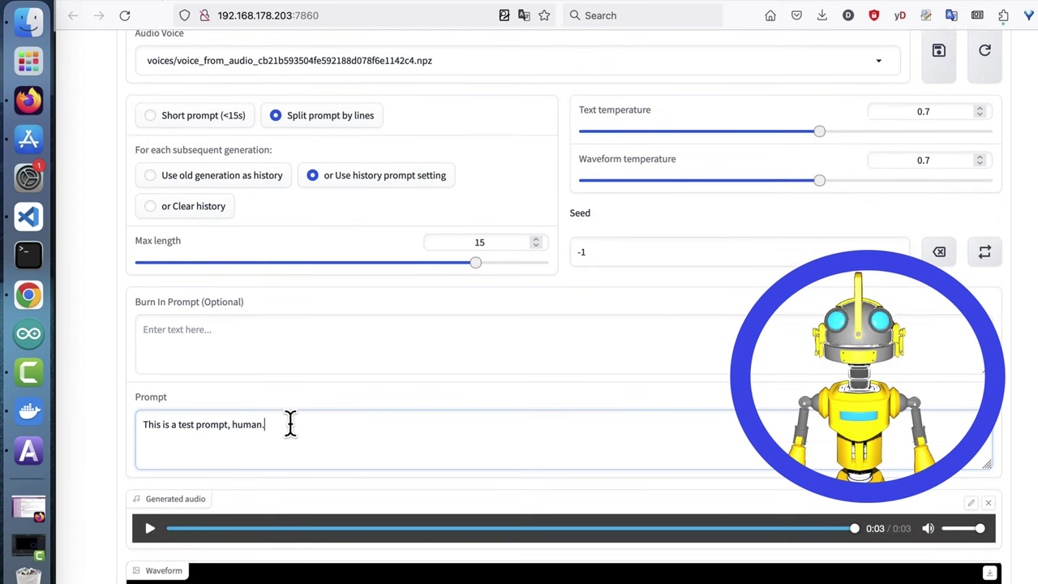
{"action": "scroll", "coordinate": [290, 422], "scroll_direction": "down", "scroll_amount": 5}
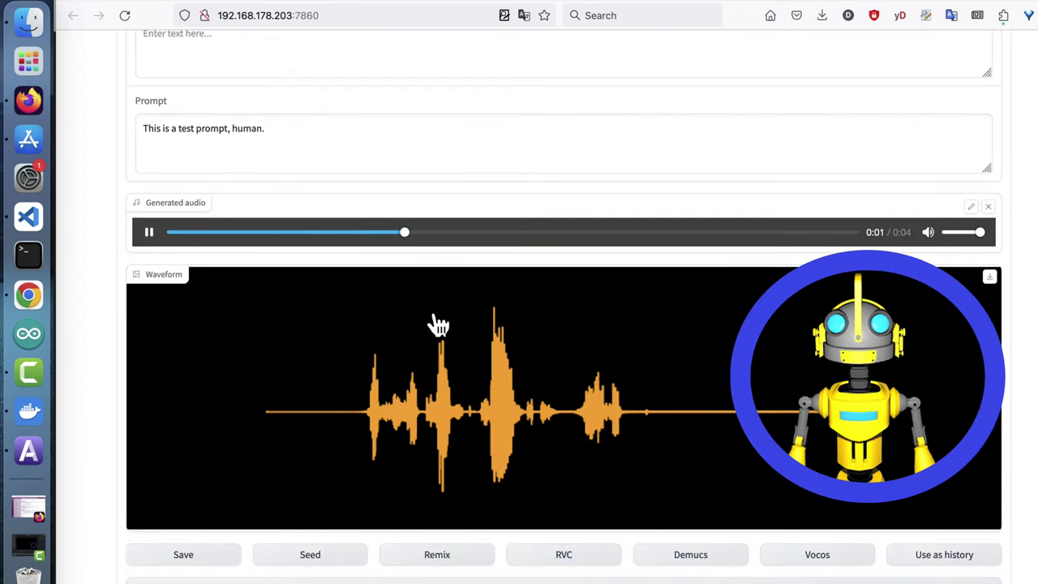
{"action": "scroll", "coordinate": [437, 324], "scroll_direction": "down", "scroll_amount": 2}
{"action": "left_click", "coordinate": [762, 571]}
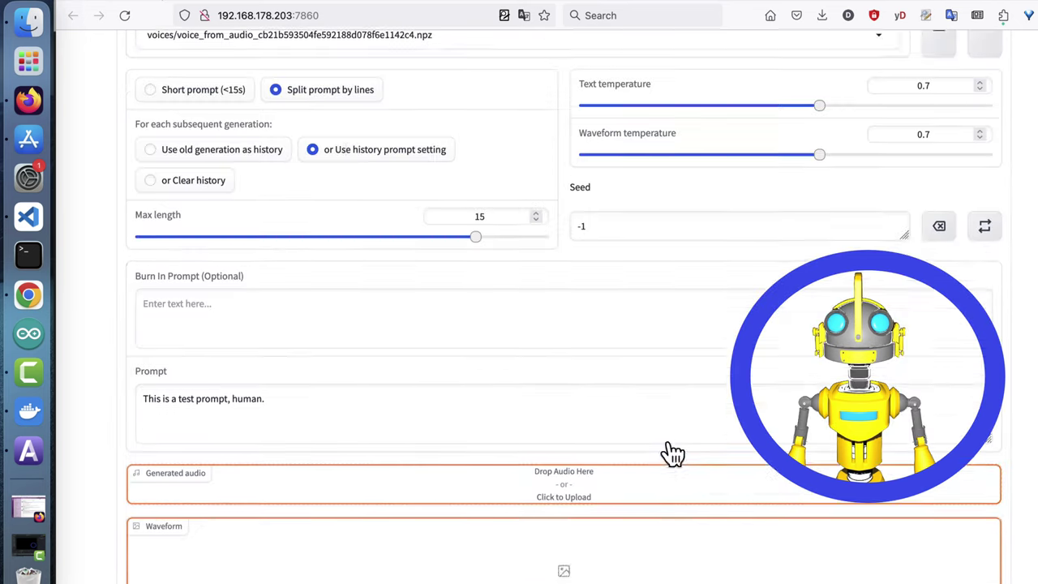
{"action": "left_click", "coordinate": [149, 469]}
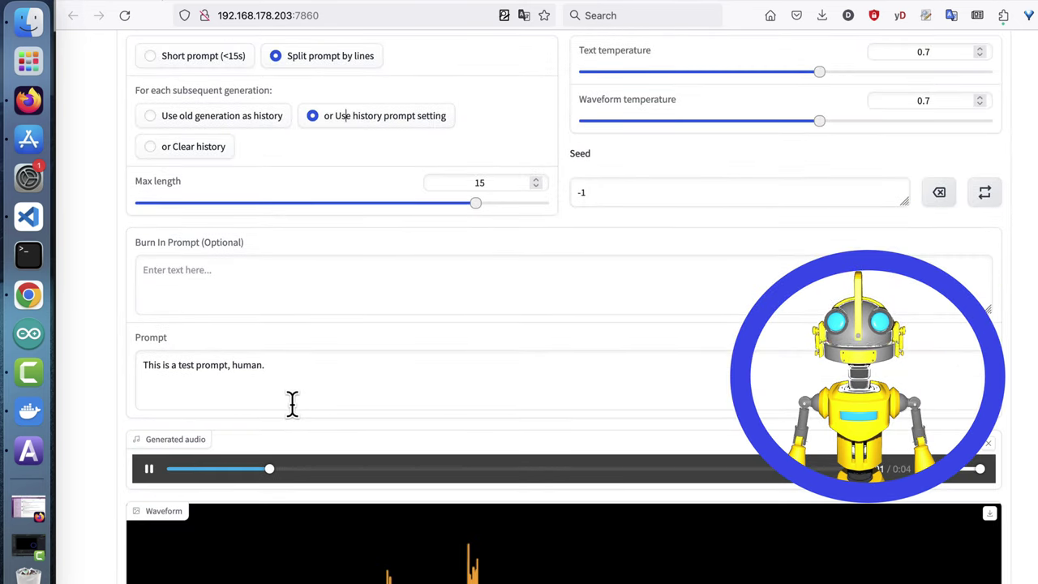
{"action": "scroll", "coordinate": [292, 402], "scroll_direction": "down", "scroll_amount": 3}
{"action": "left_click", "coordinate": [293, 231]}
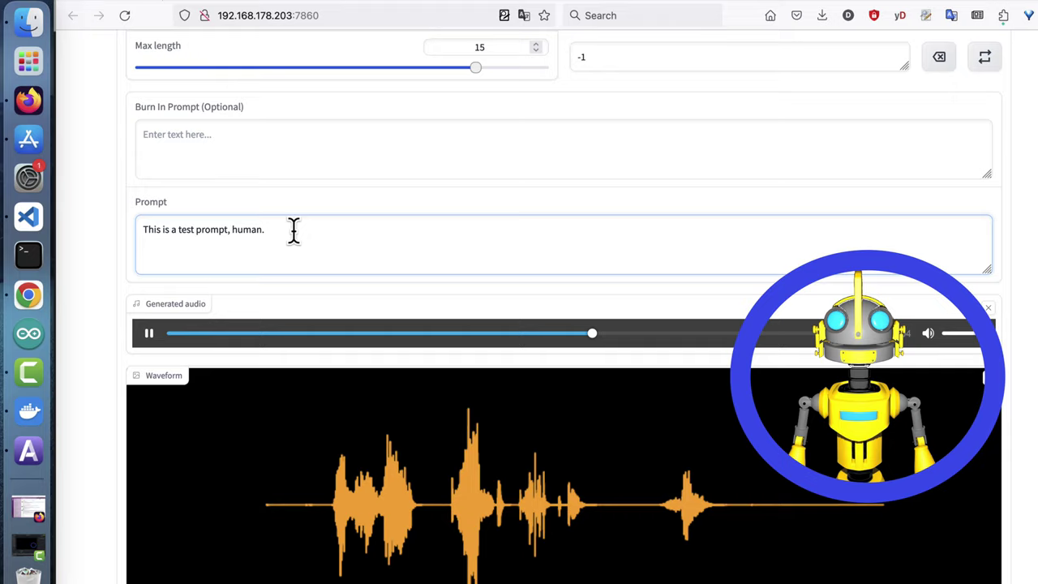
{"action": "scroll", "coordinate": [294, 231], "scroll_direction": "up", "scroll_amount": 10}
{"action": "left_click", "coordinate": [912, 104]}
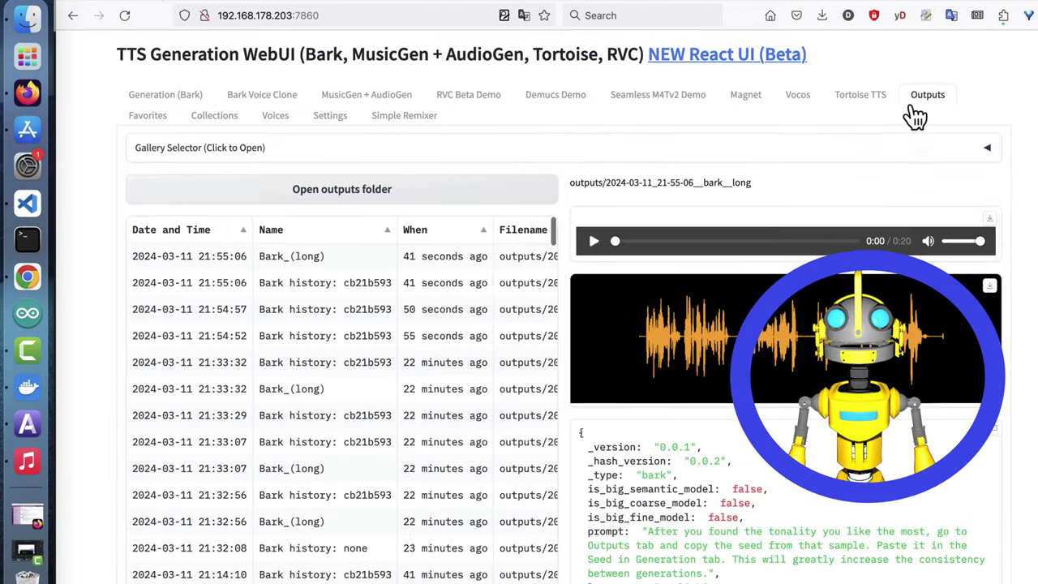
{"action": "left_click", "coordinate": [425, 260]}
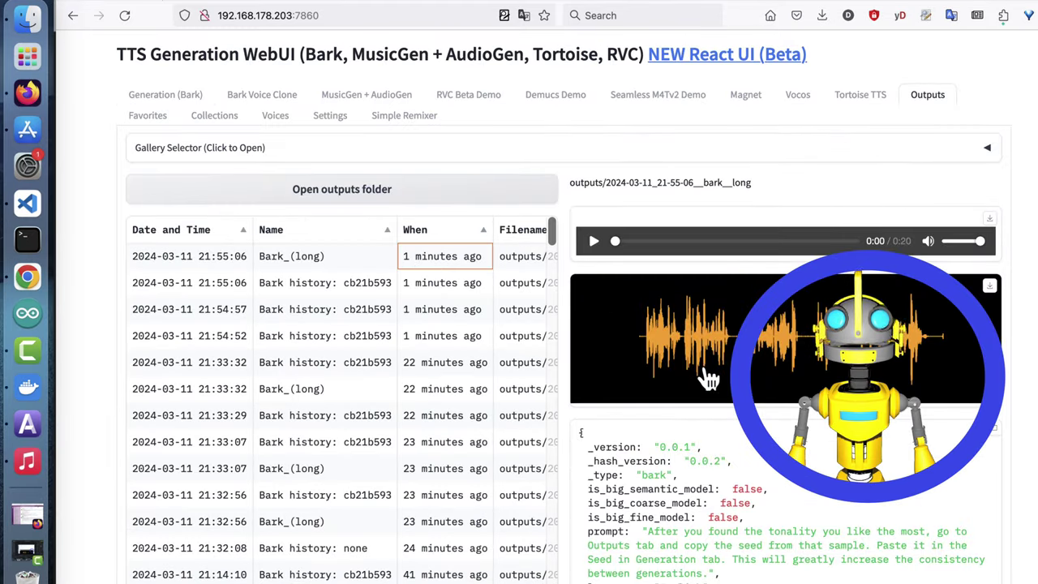
{"action": "scroll", "coordinate": [708, 378], "scroll_direction": "down", "scroll_amount": 5}
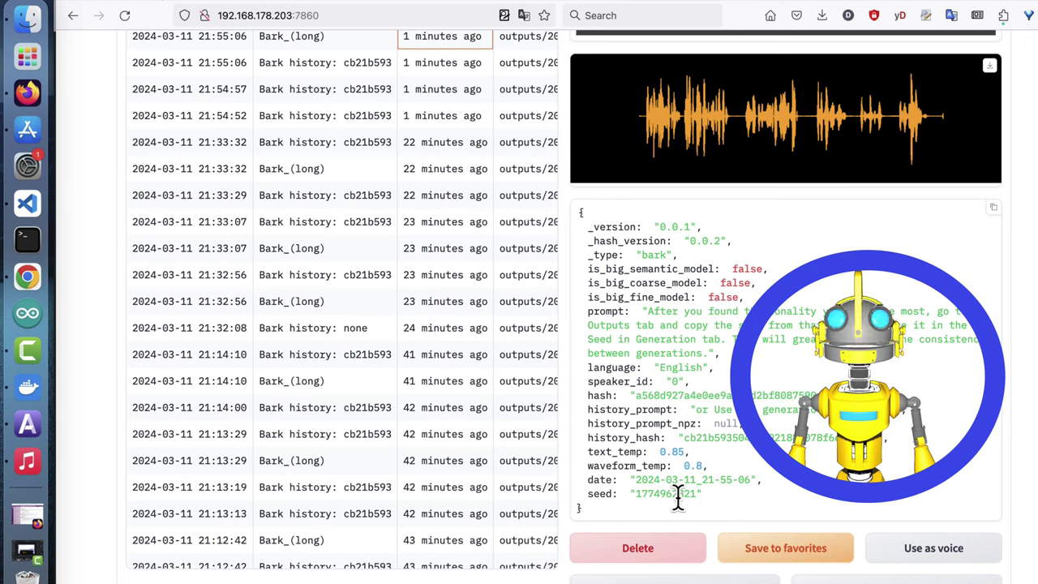
{"action": "double_click", "coordinate": [677, 494]}
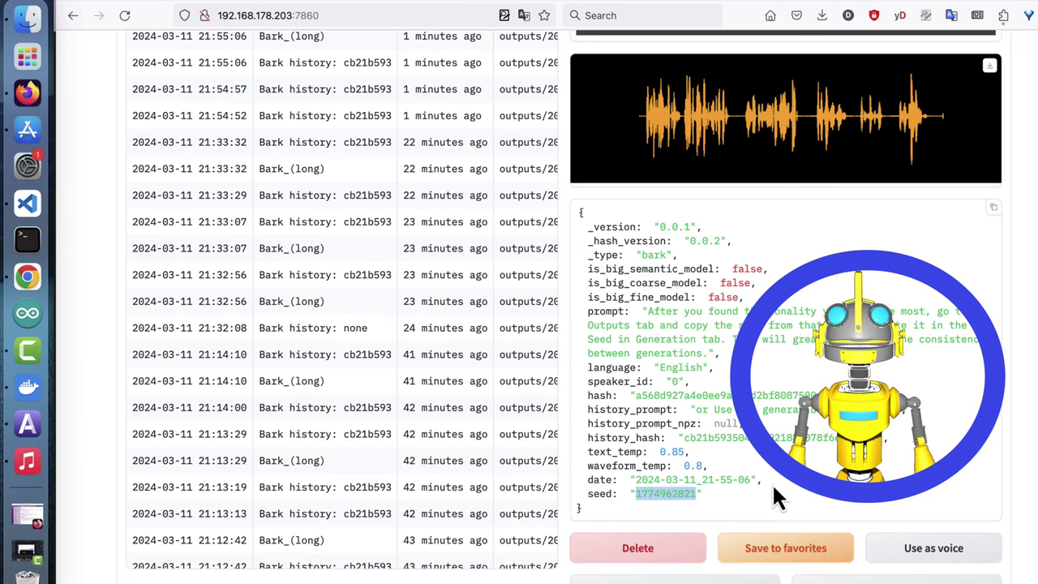
{"action": "scroll", "coordinate": [771, 482], "scroll_direction": "up", "scroll_amount": 5}
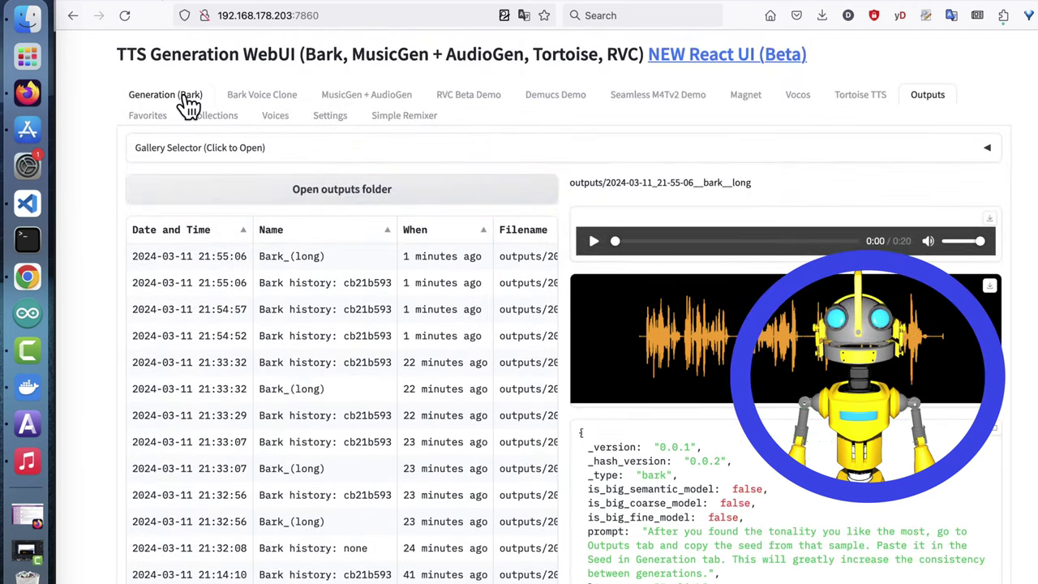
Switch to the Generation (Bark) tab for the seeded Neurolink prompt
{"action": "left_click", "coordinate": [179, 97]}
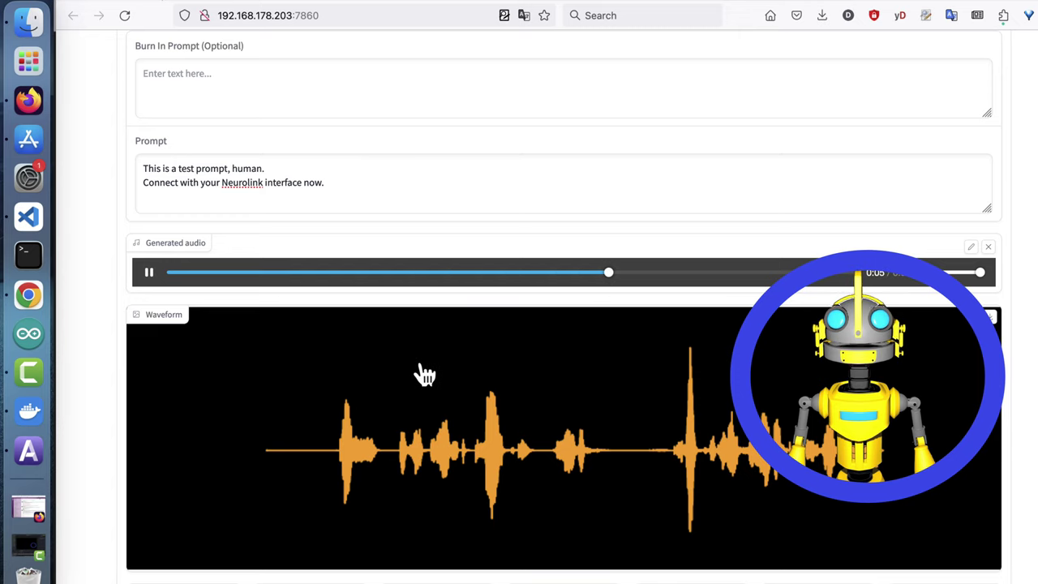
{"action": "scroll", "coordinate": [425, 373], "scroll_direction": "up", "scroll_amount": 1}
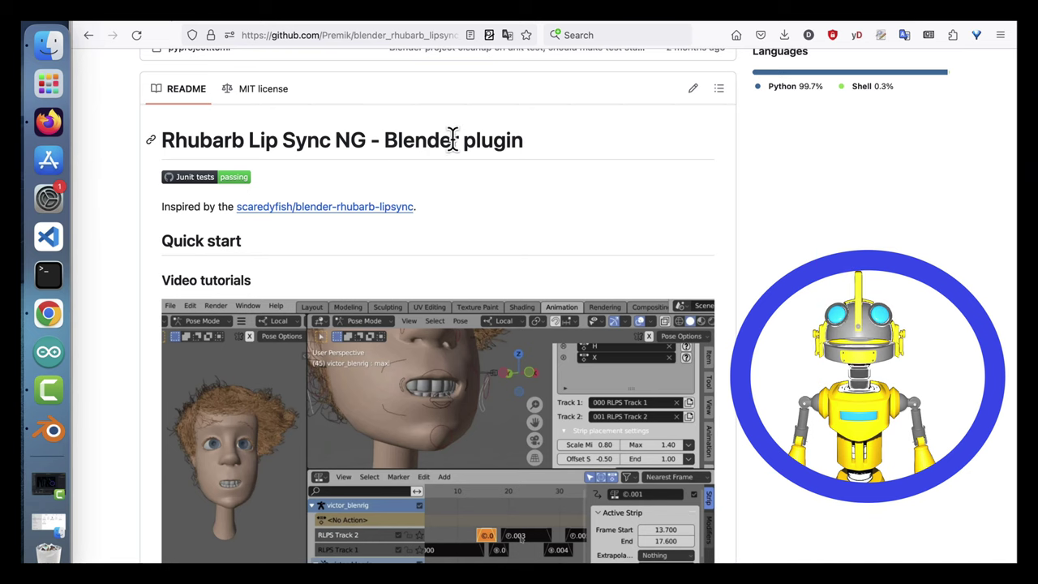
Add an RLPS sound setup with the 2024-01-19 Bark .wav at an absolute path, then capture cues
{"action": "left_click", "coordinate": [50, 438]}
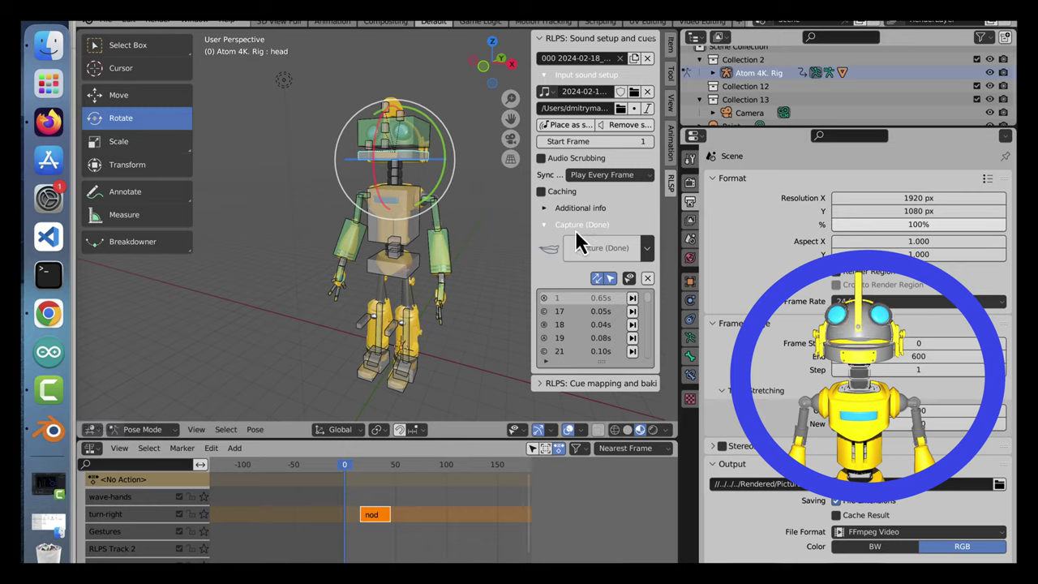
{"action": "left_click", "coordinate": [633, 59]}
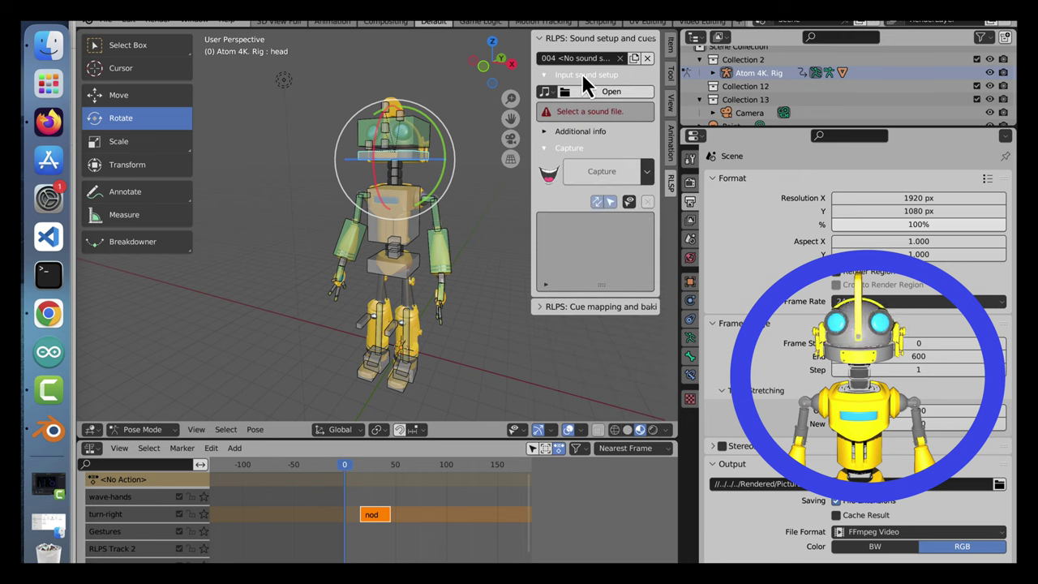
{"action": "left_click", "coordinate": [598, 92]}
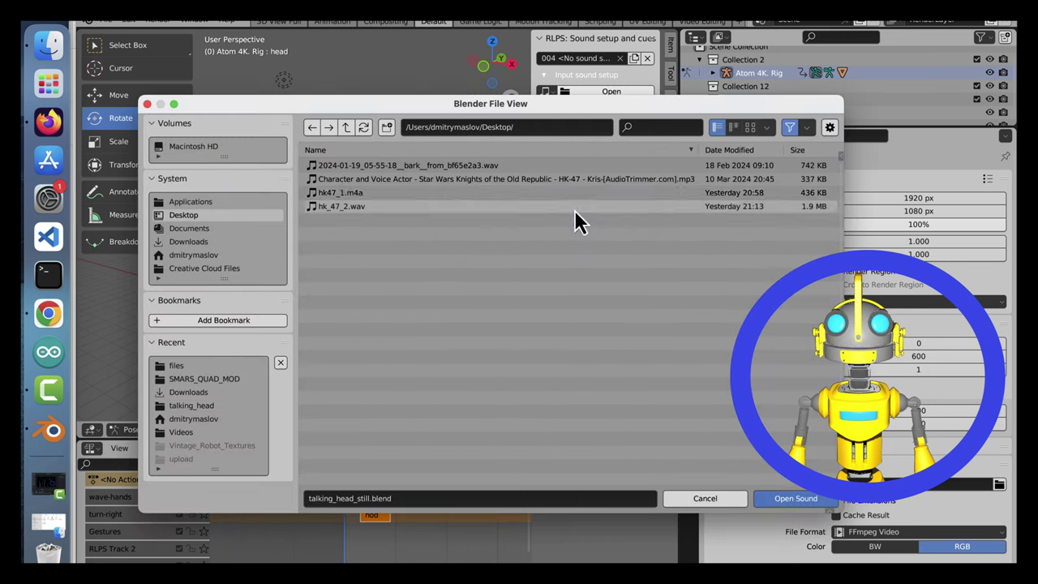
{"action": "double_click", "coordinate": [398, 165]}
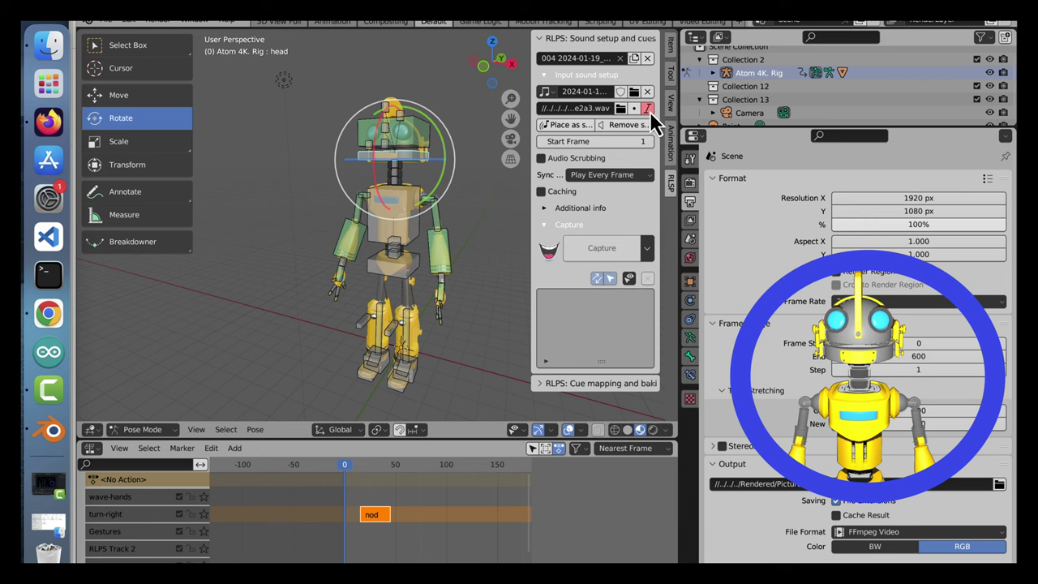
{"action": "left_click", "coordinate": [648, 110]}
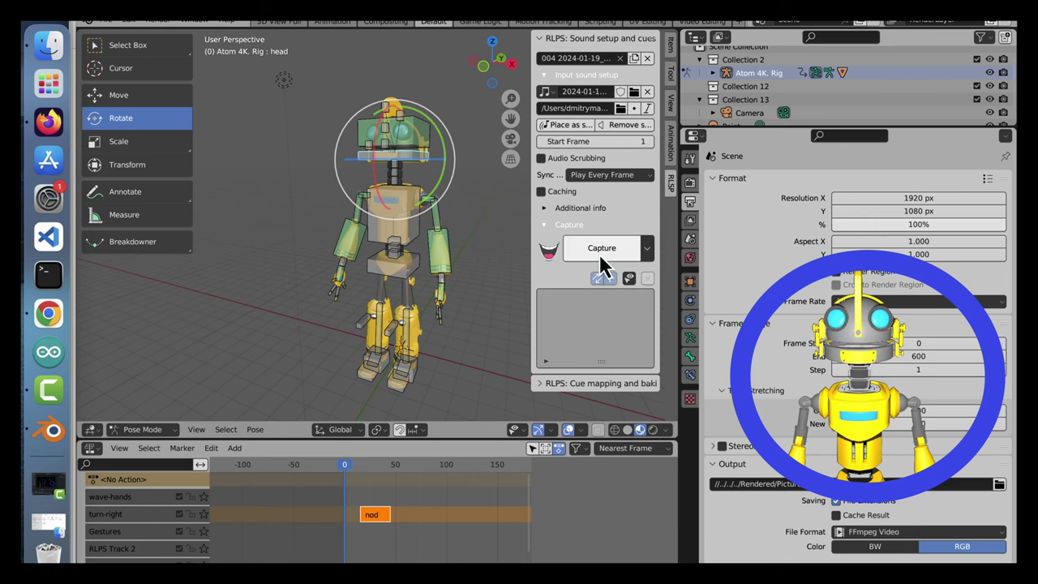
{"action": "left_click", "coordinate": [601, 251]}
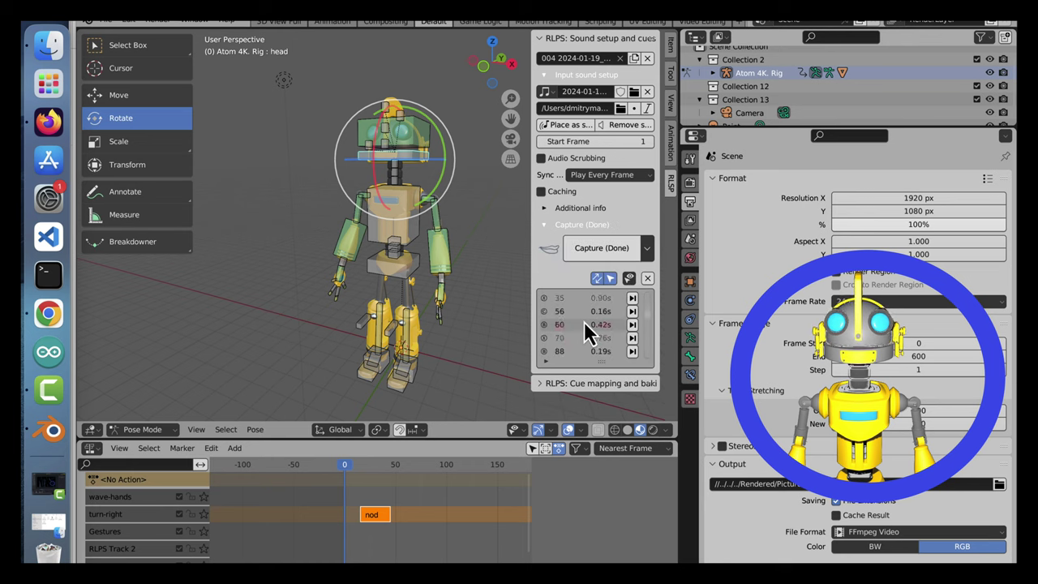
Expand RLPS: Cue mapping and baking and review its Mapping and strip placement settings
{"action": "scroll", "coordinate": [584, 321], "scroll_direction": "down", "scroll_amount": 5}
{"action": "left_click", "coordinate": [574, 383]}
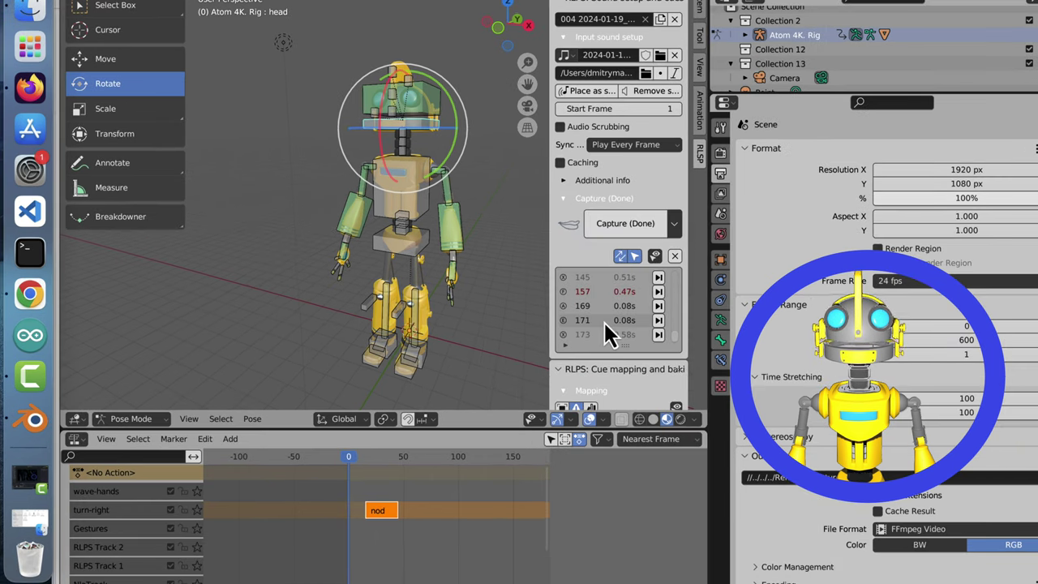
{"action": "scroll", "coordinate": [611, 375], "scroll_direction": "down", "scroll_amount": 5}
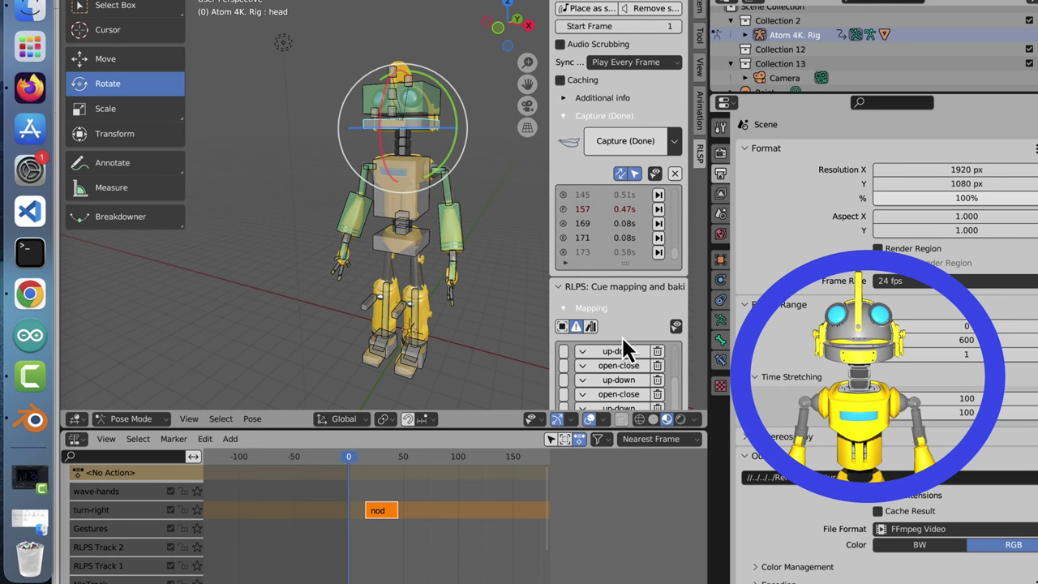
{"action": "scroll", "coordinate": [623, 338], "scroll_direction": "up", "scroll_amount": 3}
{"action": "scroll", "coordinate": [622, 339], "scroll_direction": "down", "scroll_amount": 4}
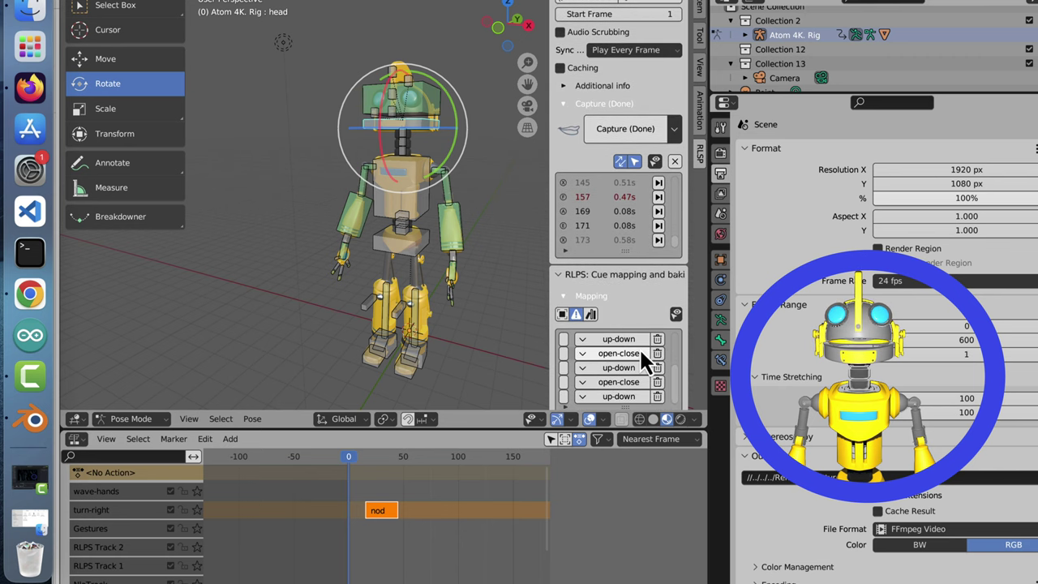
{"action": "scroll", "coordinate": [683, 354], "scroll_direction": "down", "scroll_amount": 8}
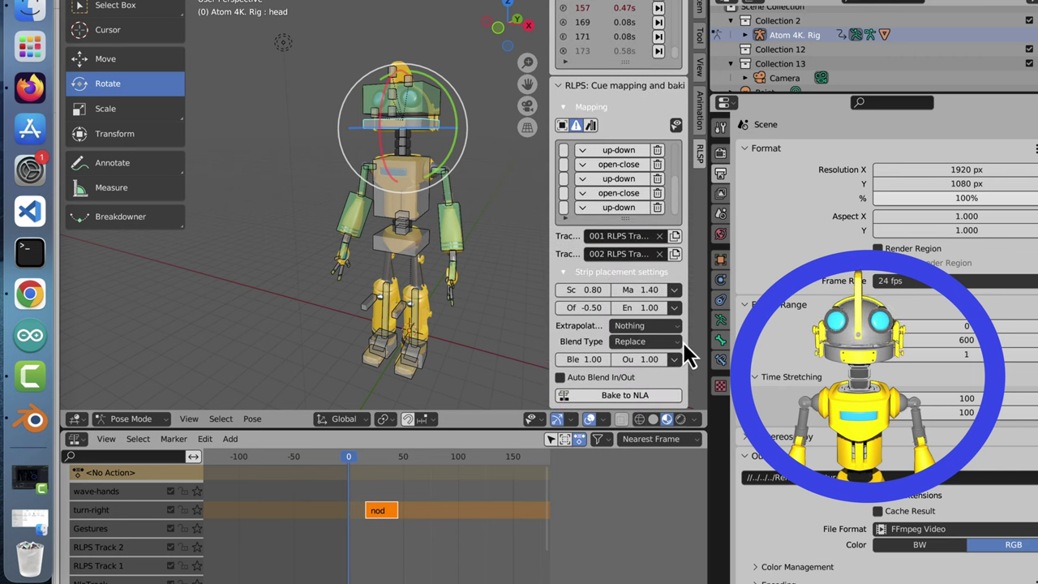
{"action": "scroll", "coordinate": [616, 184], "scroll_direction": "down", "scroll_amount": 1}
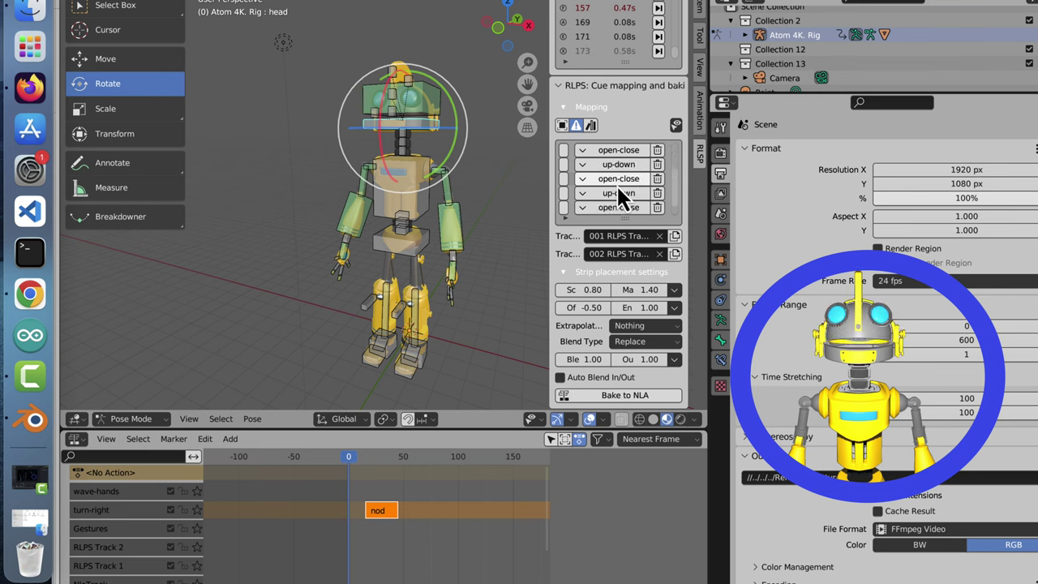
{"action": "scroll", "coordinate": [616, 184], "scroll_direction": "down", "scroll_amount": 1}
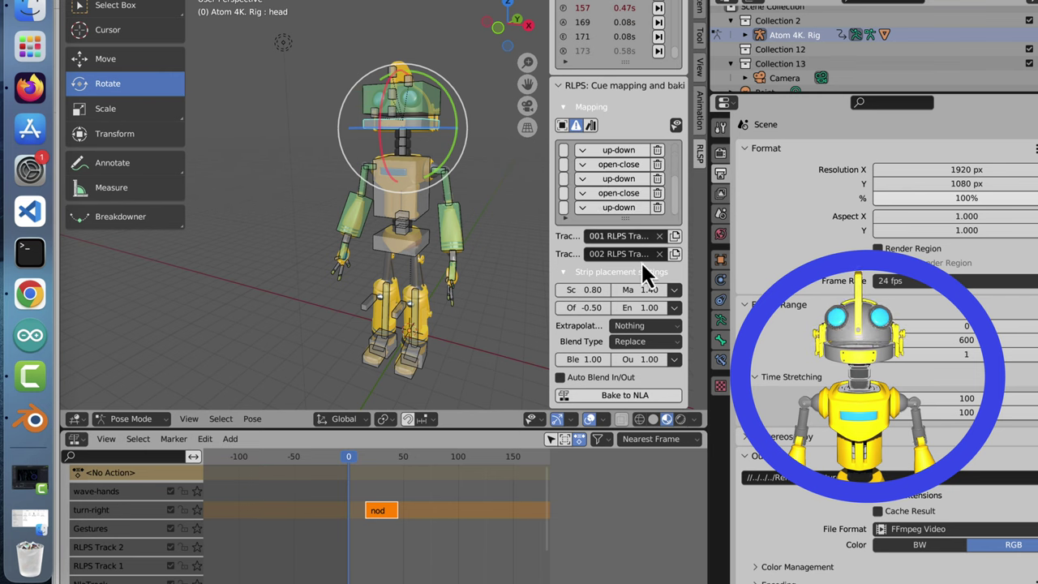
Bake the captured cues into NLA strips, keeping Objects to bake set to Selected
{"action": "left_click", "coordinate": [636, 397]}
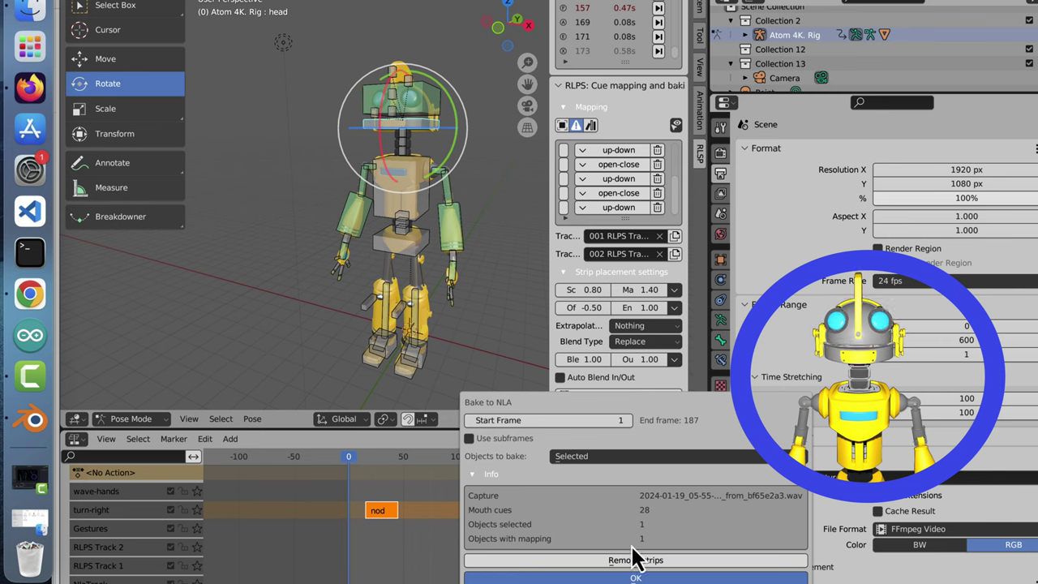
{"action": "left_click", "coordinate": [600, 457]}
{"action": "left_click", "coordinate": [598, 460]}
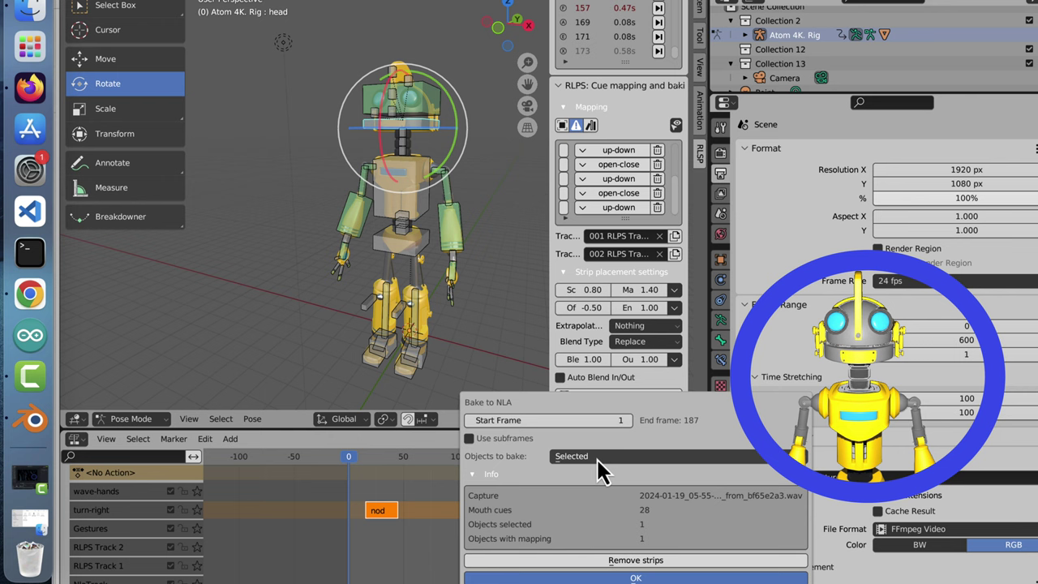
{"action": "left_click", "coordinate": [628, 575]}
Shift the nod strip earlier to about frame 9 and preview the lip-sync playback
{"action": "left_click", "coordinate": [394, 514]}
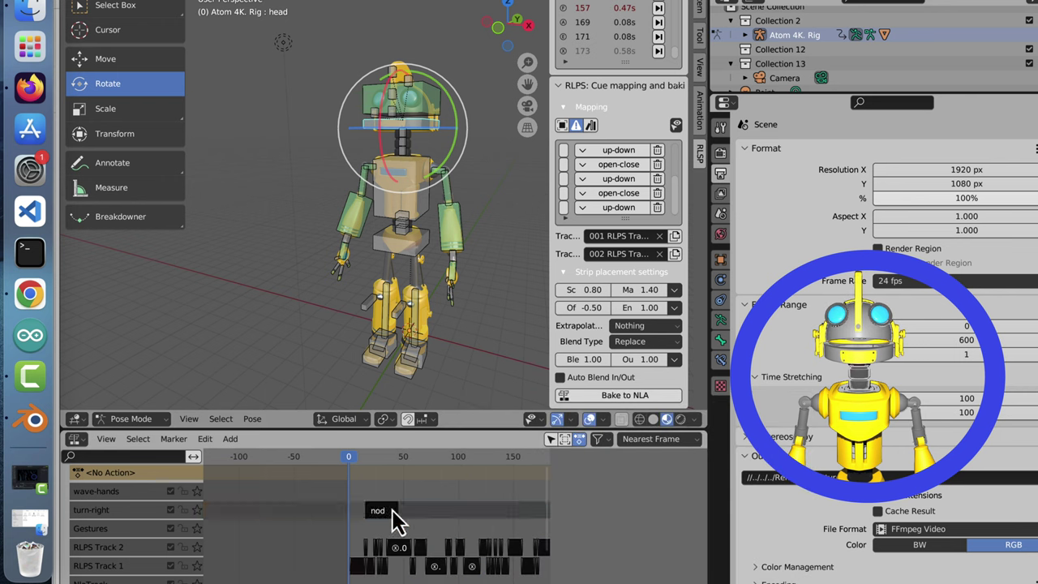
{"action": "key", "text": "n"}
{"action": "left_click_drag", "start_coordinate": [394, 514], "coordinate": [381, 486]}
{"action": "key", "text": "n"}
{"action": "key", "text": "space"}
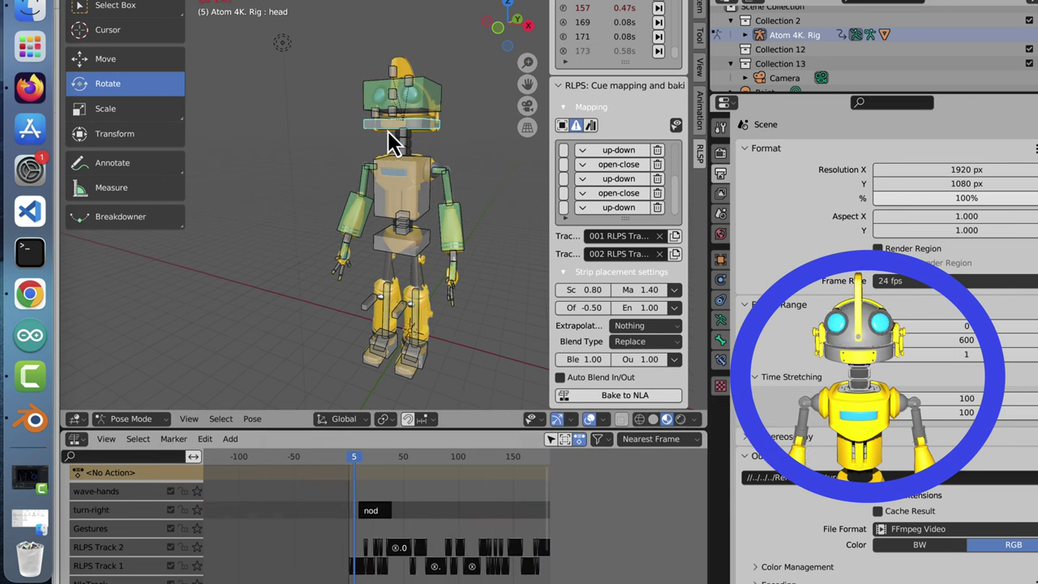
{"action": "scroll", "coordinate": [390, 133], "scroll_direction": "left", "scroll_amount": 10}
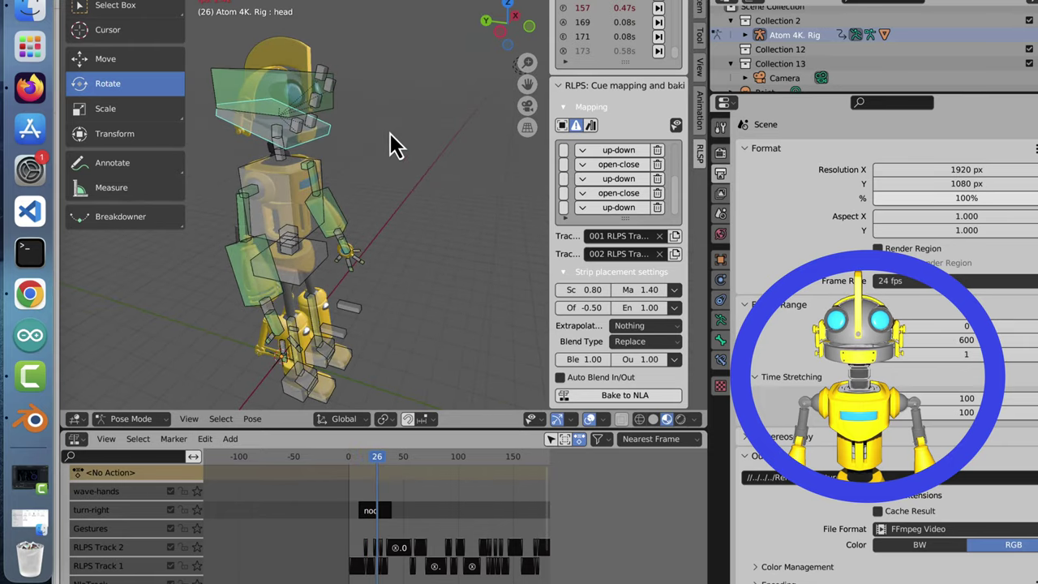
{"action": "key", "text": "space"}
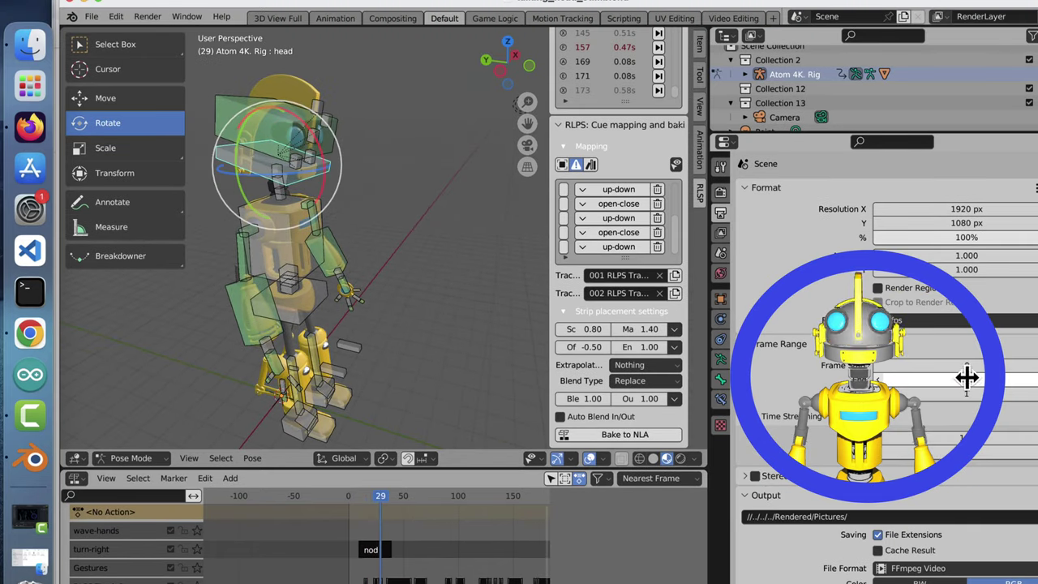
Render the full lip-synced robot animation, frames 0–600, as FFmpeg video
{"action": "scroll", "coordinate": [956, 545], "scroll_direction": "down", "scroll_amount": 1}
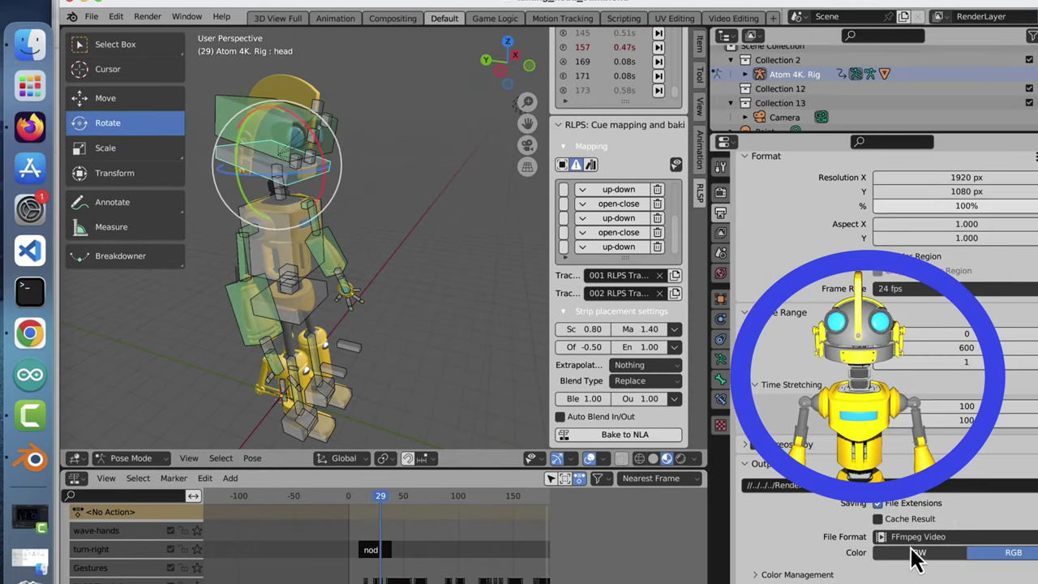
{"action": "left_click", "coordinate": [148, 16]}
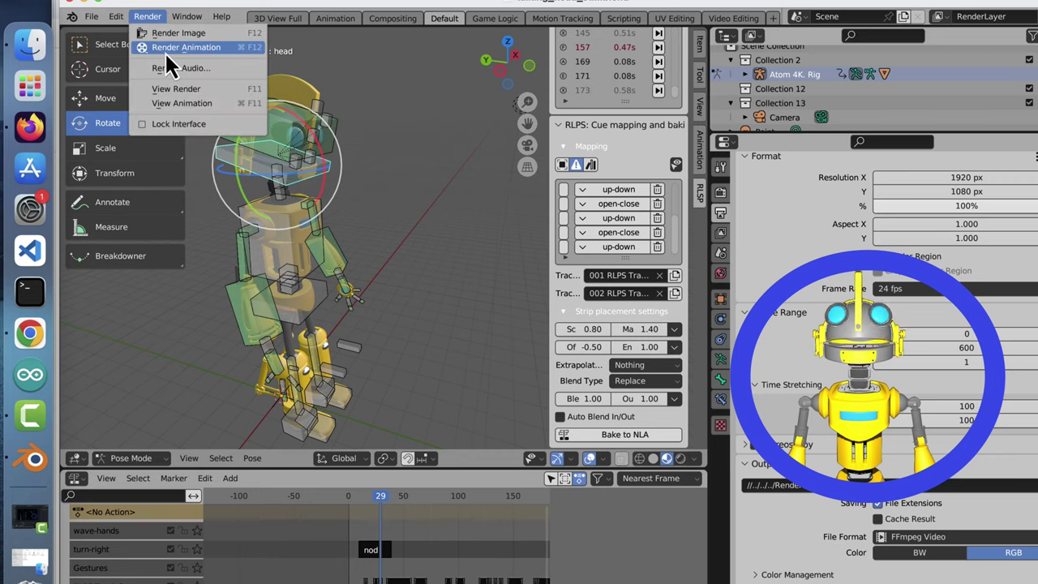